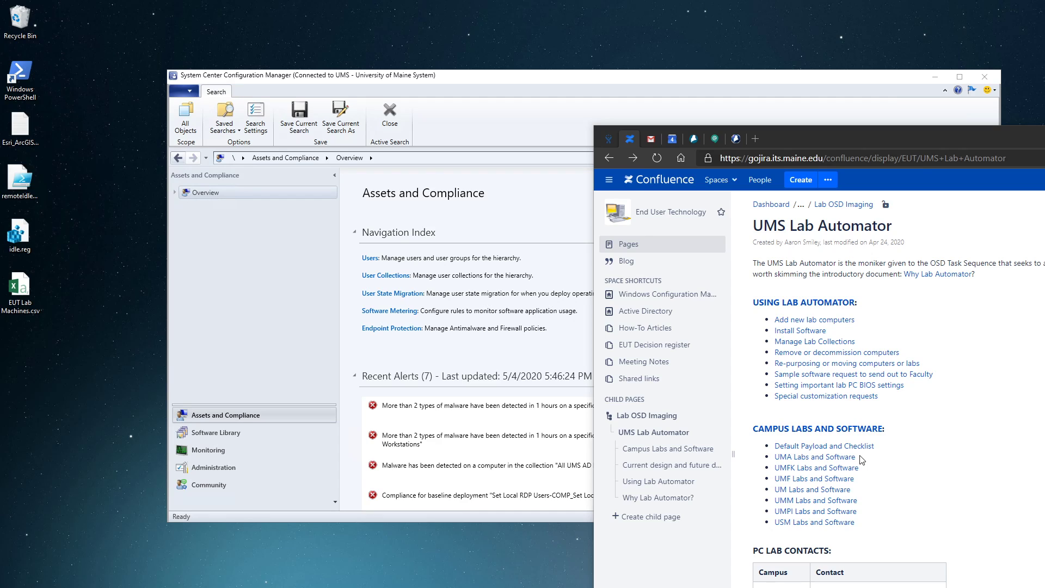
Step: Review the 24HR lab's computer inventory under UMF Labs and Software in Confluence, and return to the UMS Lab Automator page
left_click(846, 479)
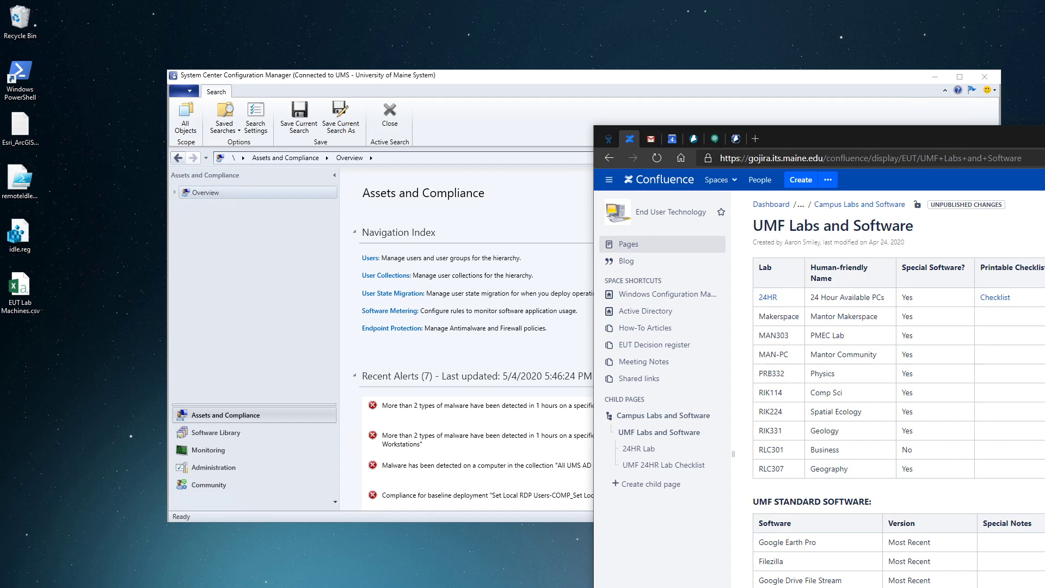
left_click(768, 299)
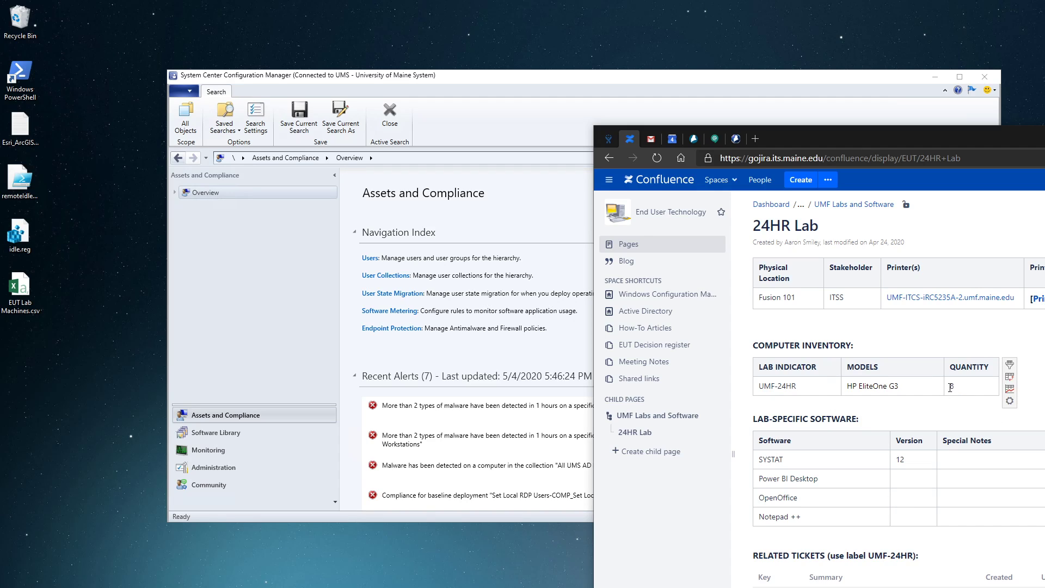
left_click_drag(955, 387, 935, 388)
left_click(979, 386)
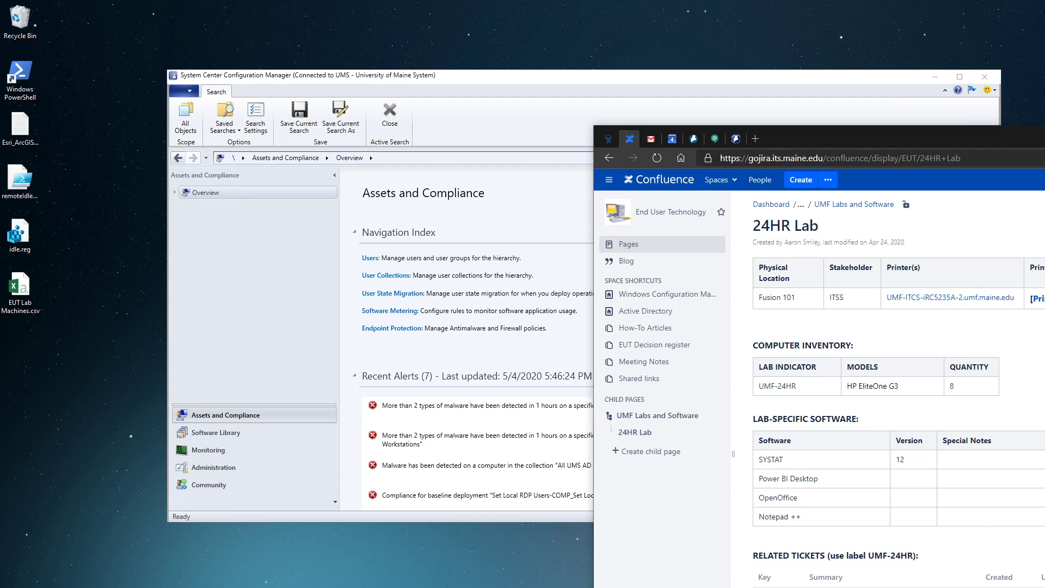
key("alt+Left")
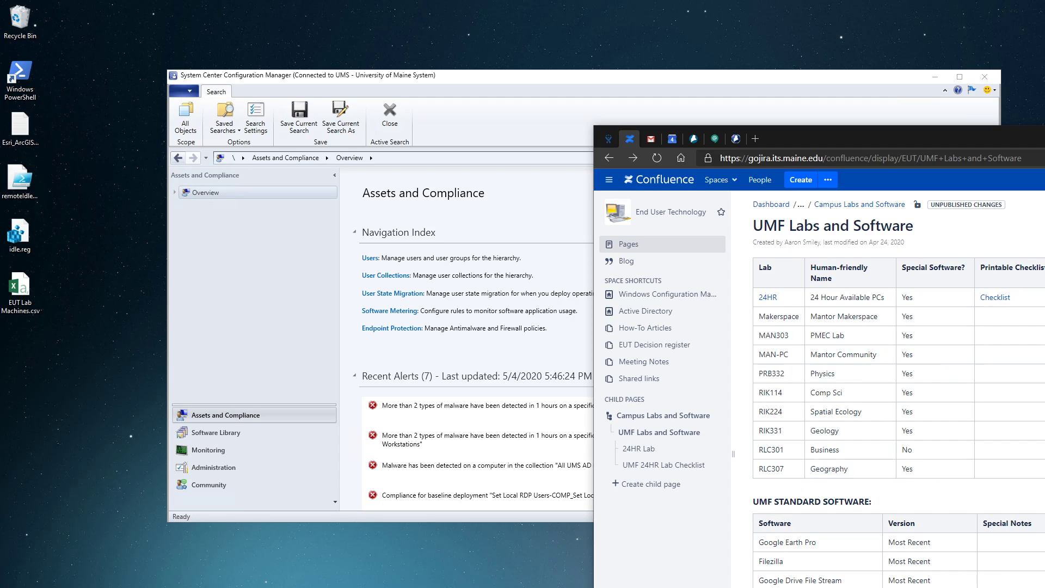
key("alt+Left")
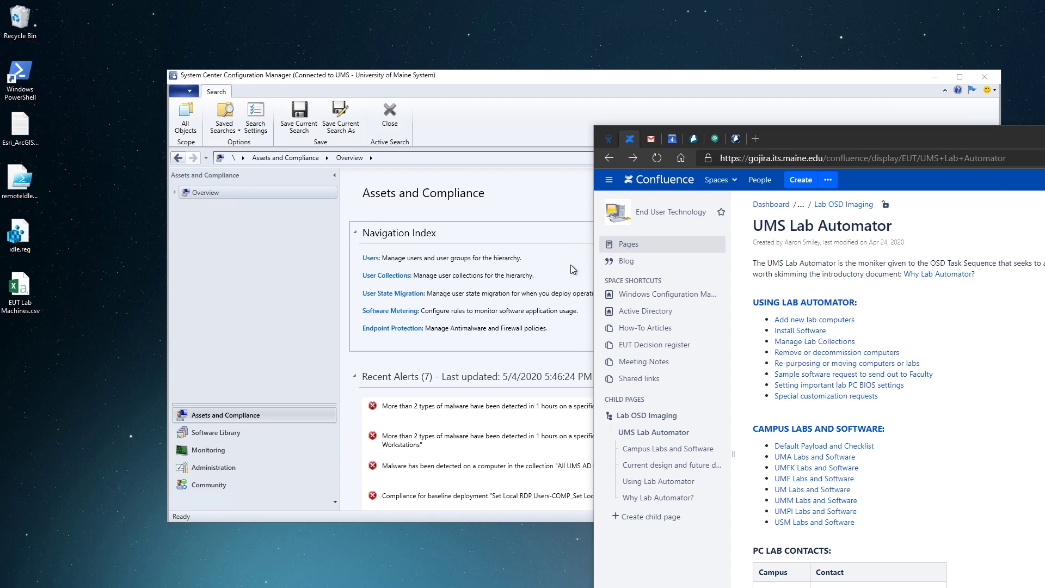
Step: Switch to Configuration Manager and open the EUT Lab PCs - Base collection in the UMS-LABS device collections folder
left_click(456, 218)
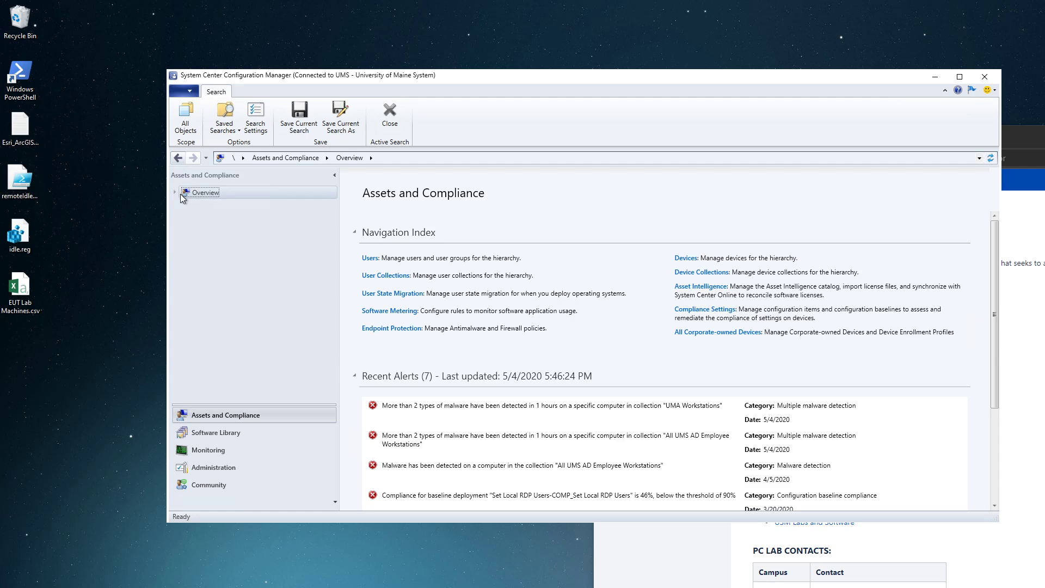
left_click_drag(484, 73, 502, 87)
left_click(226, 429)
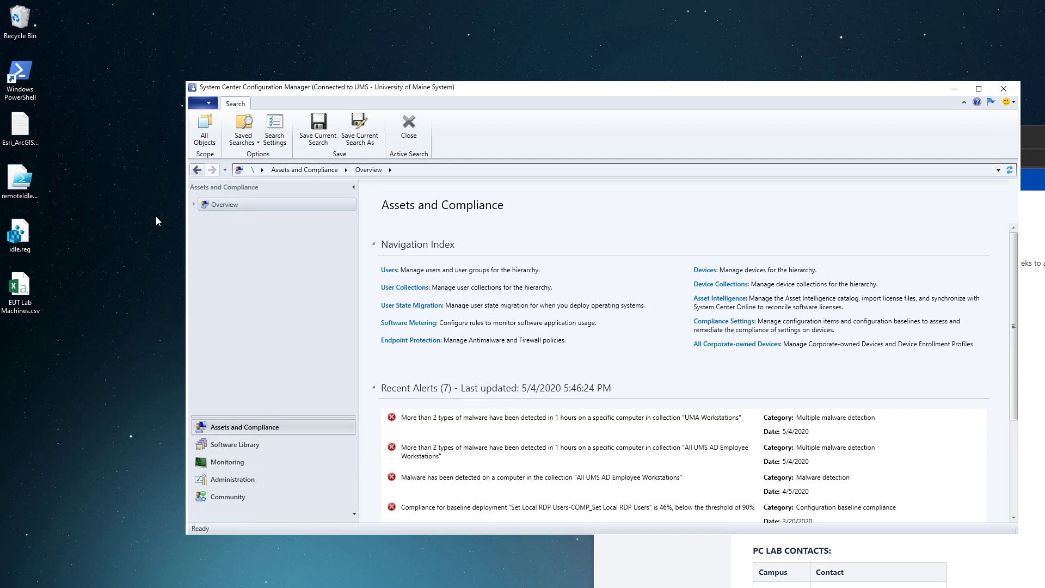
left_click(194, 205)
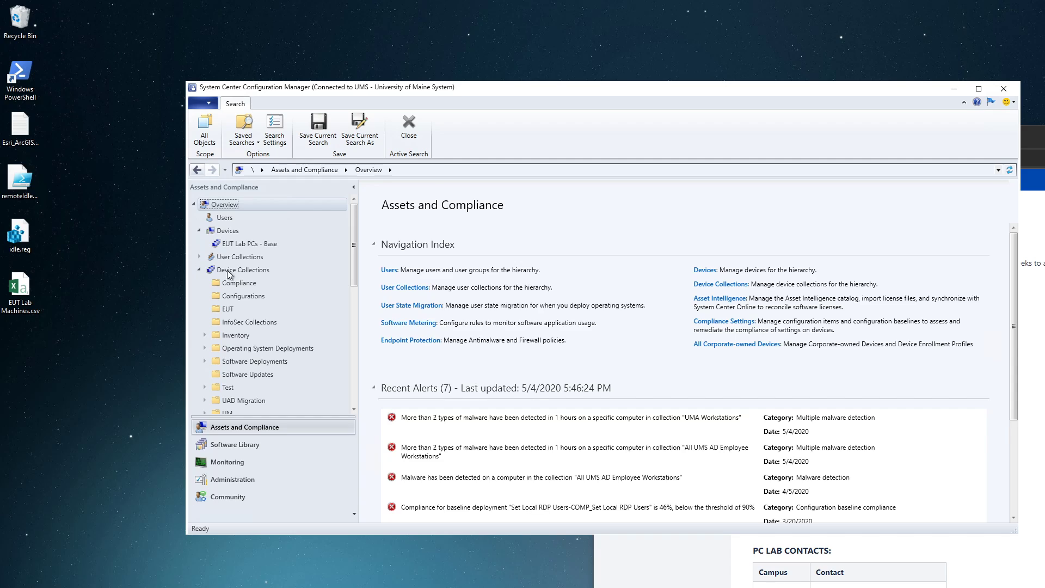
scroll(229, 314, "down", 4)
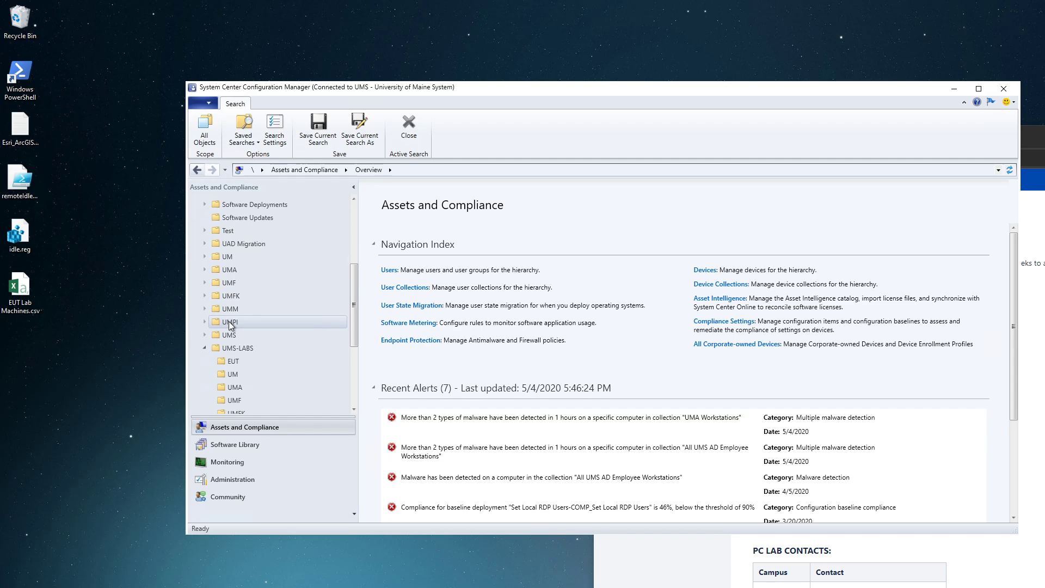
scroll(229, 322, "down", 1)
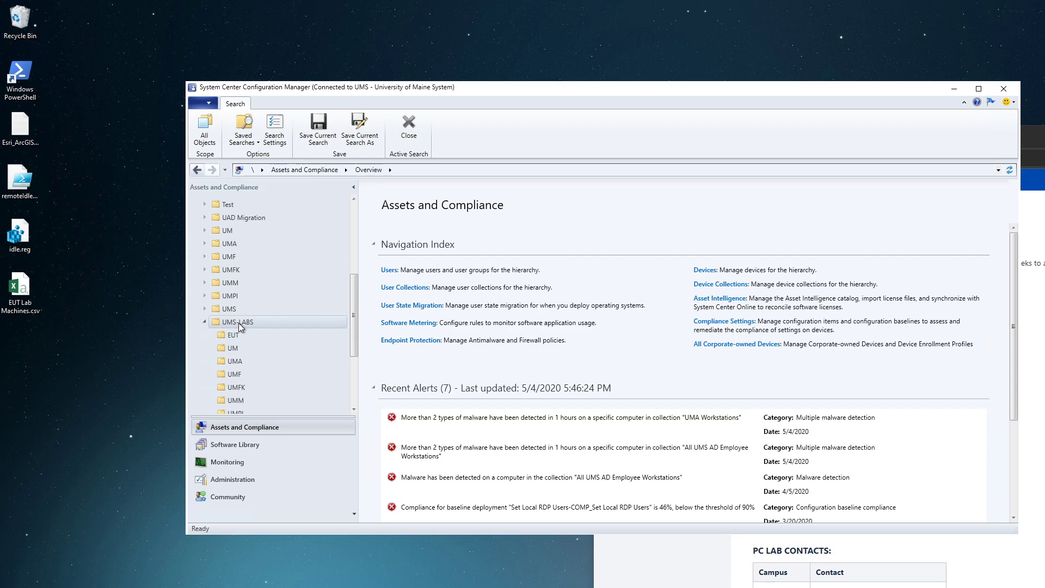
left_click(239, 322)
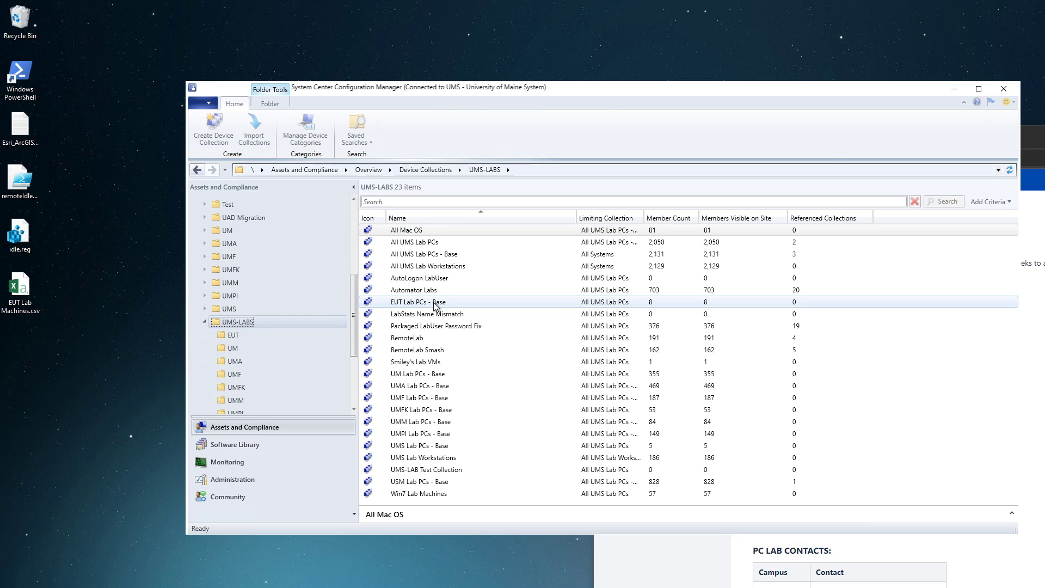
left_click(434, 303)
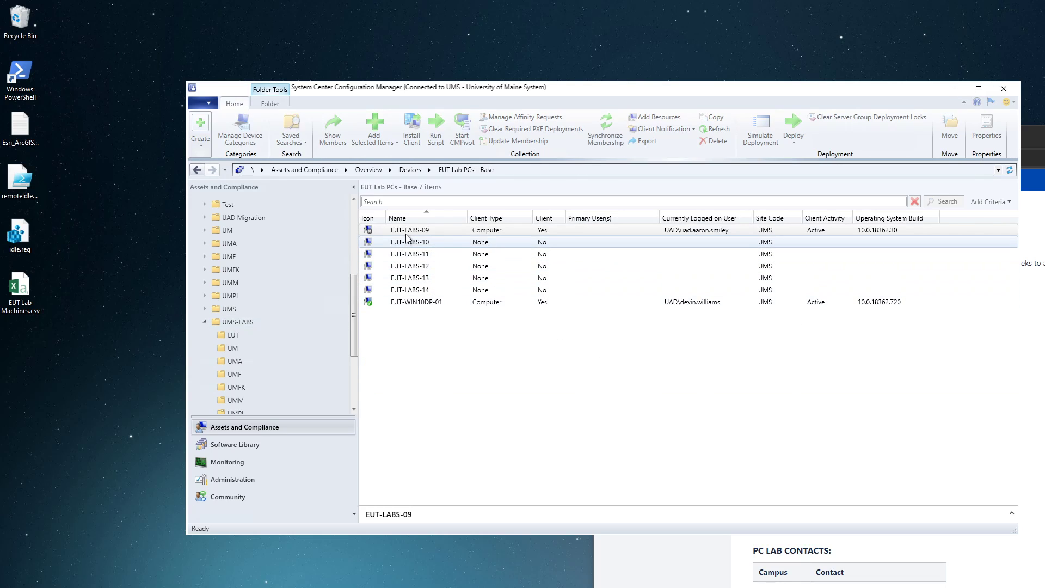
Step: Delete the devices EUT-LABS-09 through EUT-LABS-14 from the collection's device list
left_click(408, 233)
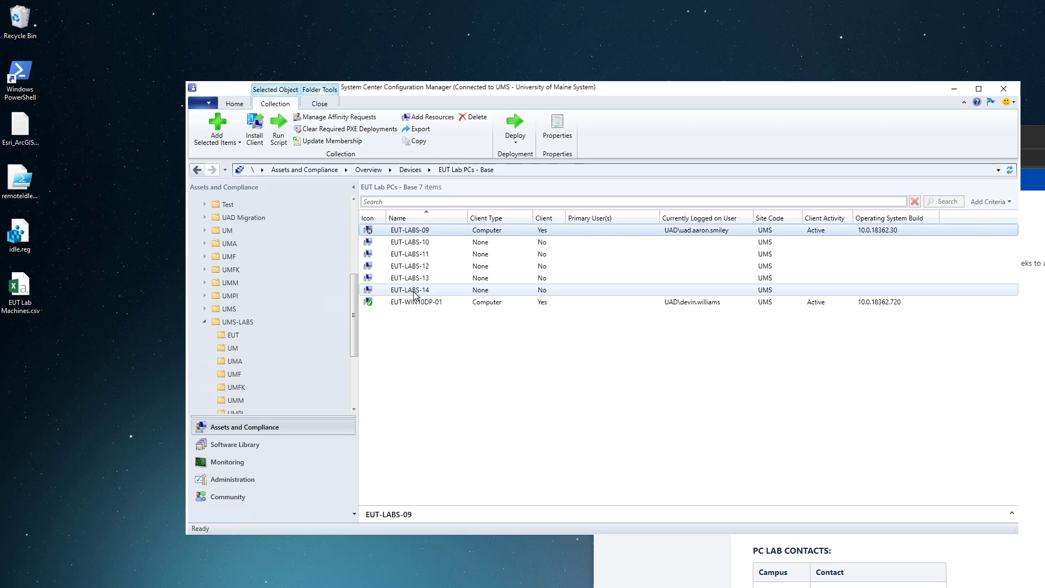
left_click(441, 290, "shift")
right_click(432, 266)
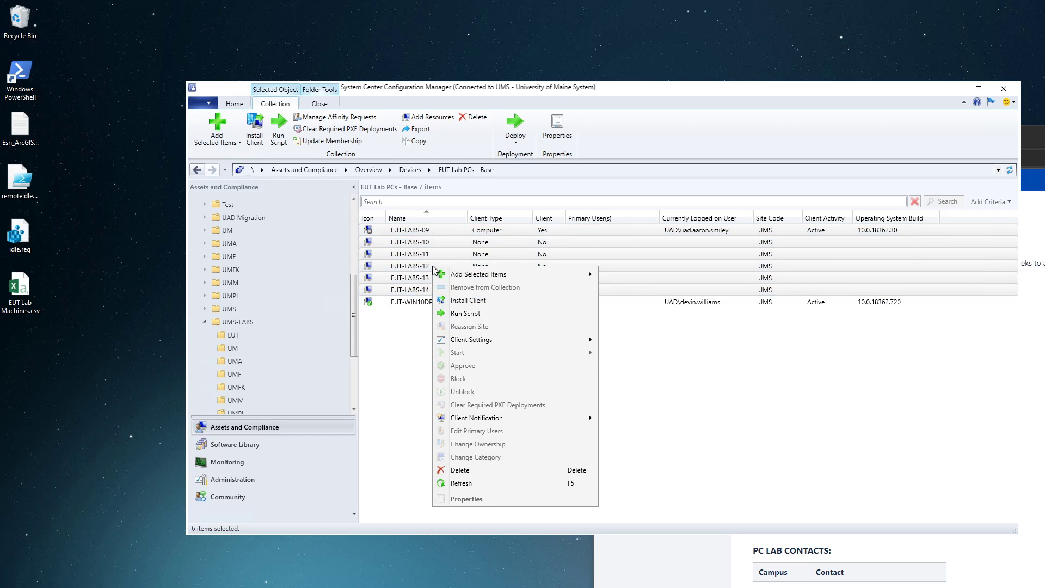
left_click(460, 470)
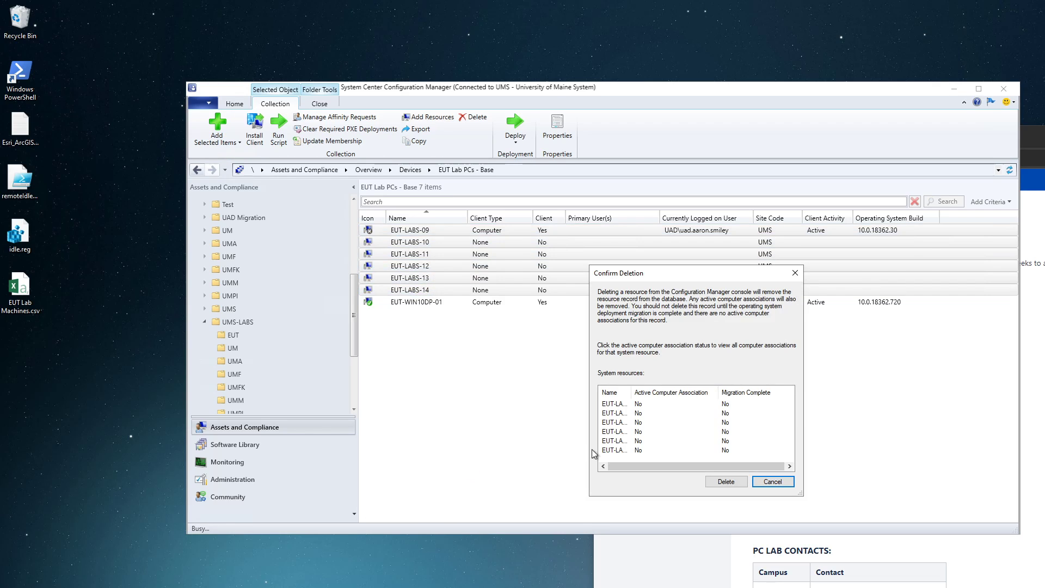
left_click(720, 482)
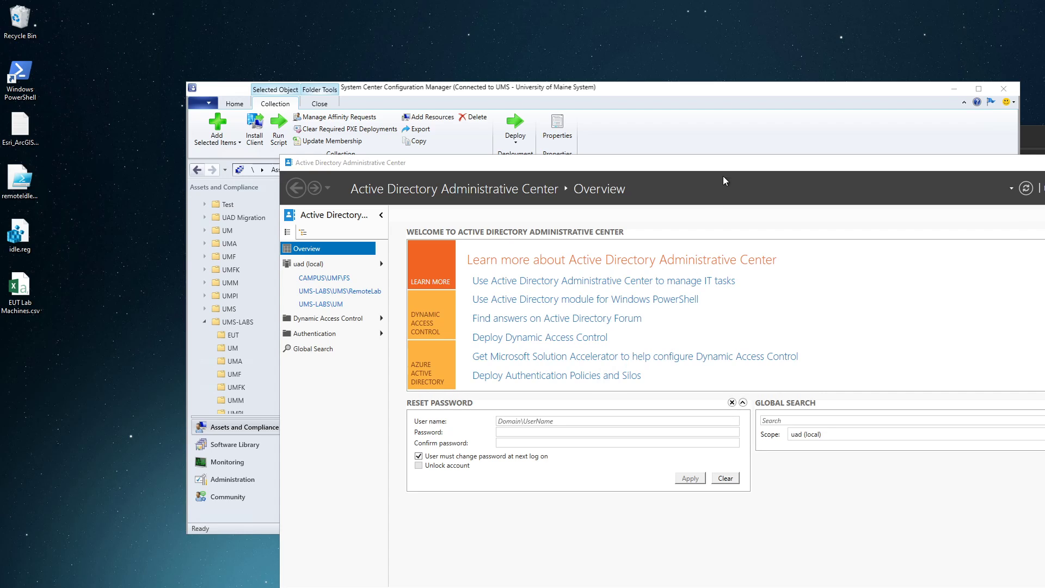
Step: In Active Directory Administrative Center, search globally for "eut-lab" and delete the computer EUT-LABS-09
left_click(691, 159)
left_click_drag(686, 164, 485, 32)
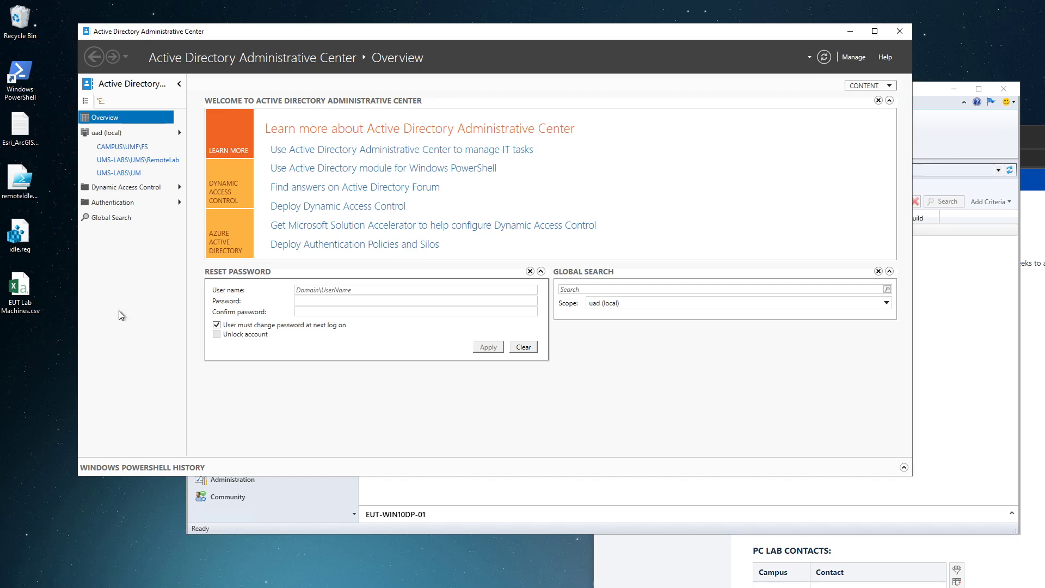
left_click(610, 291)
type("eut-lab")
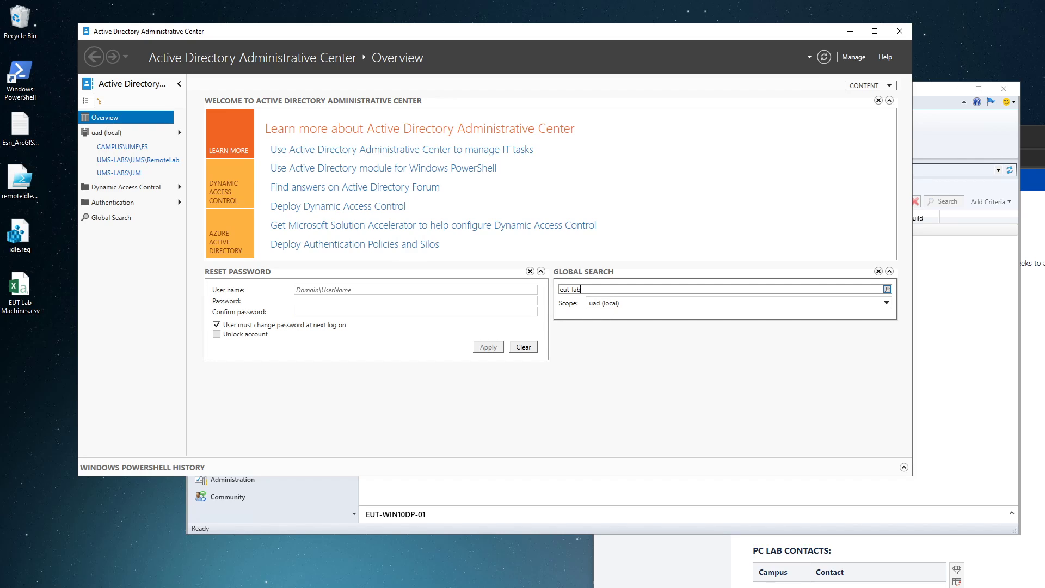
key("Return")
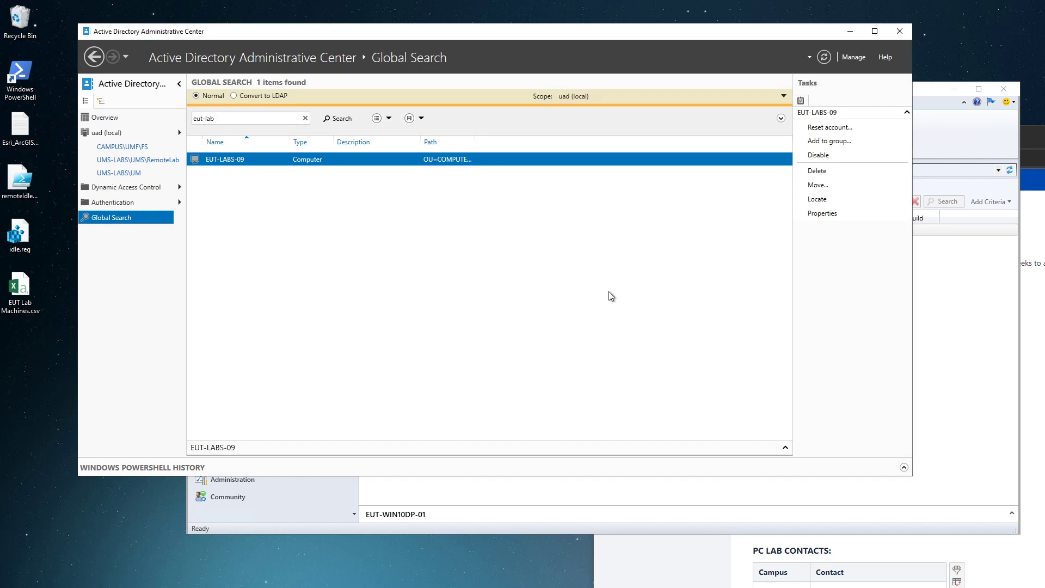
right_click(234, 163)
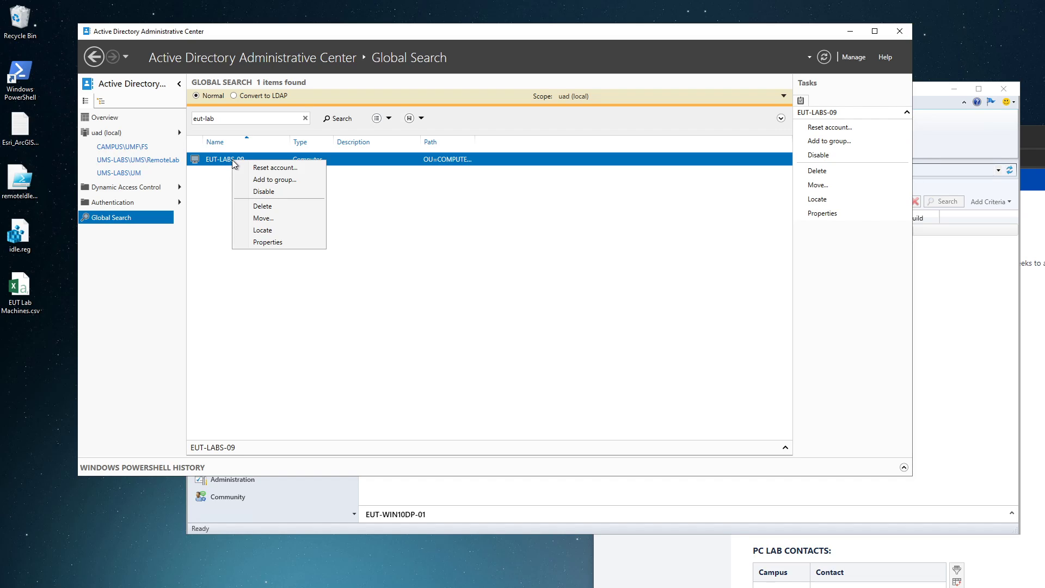
left_click(264, 205)
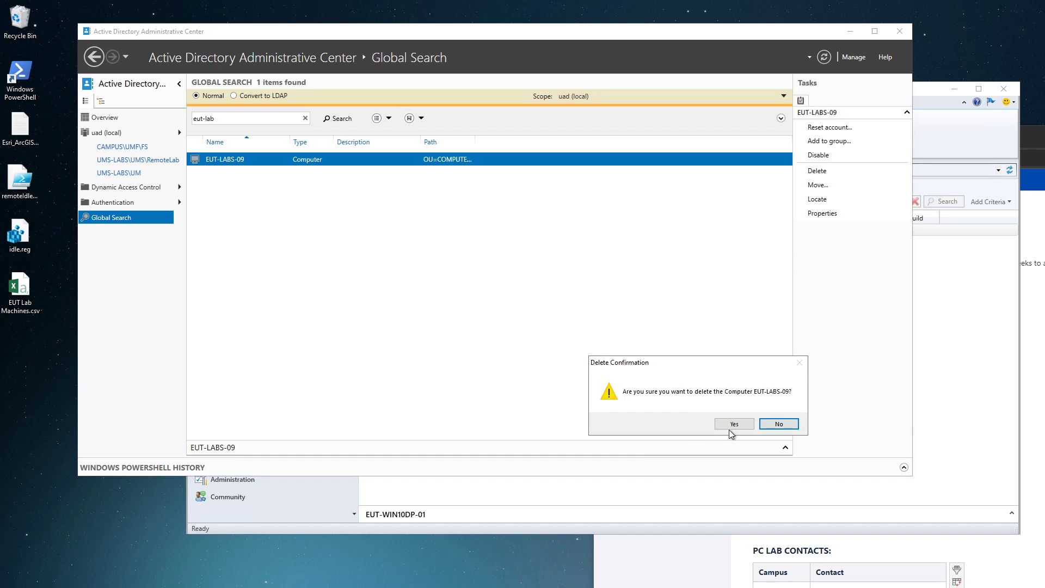
left_click(730, 427)
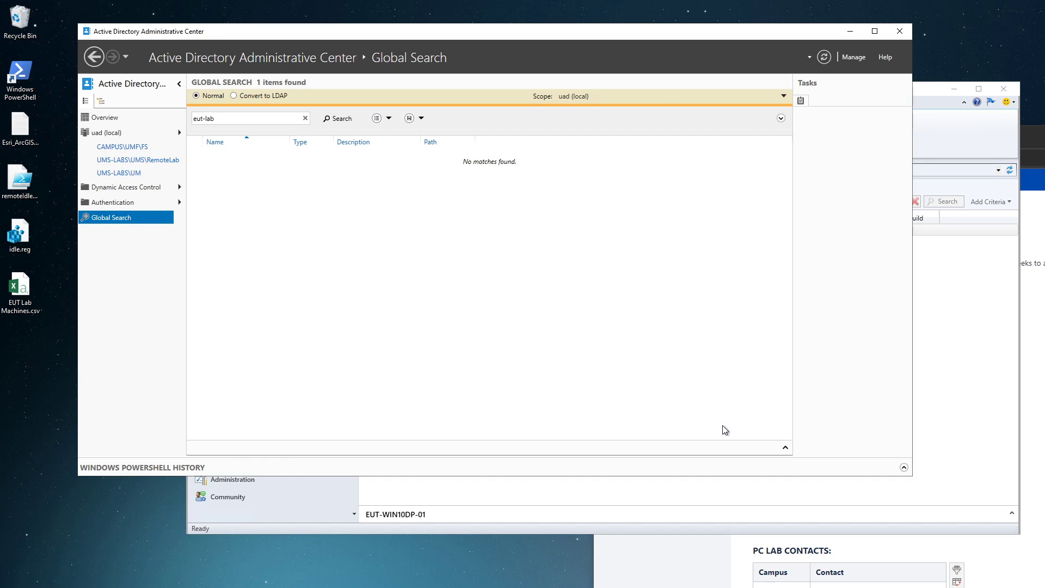
Step: Switch back to Configuration Manager and search all devices for "eut-lab"
left_click(937, 316)
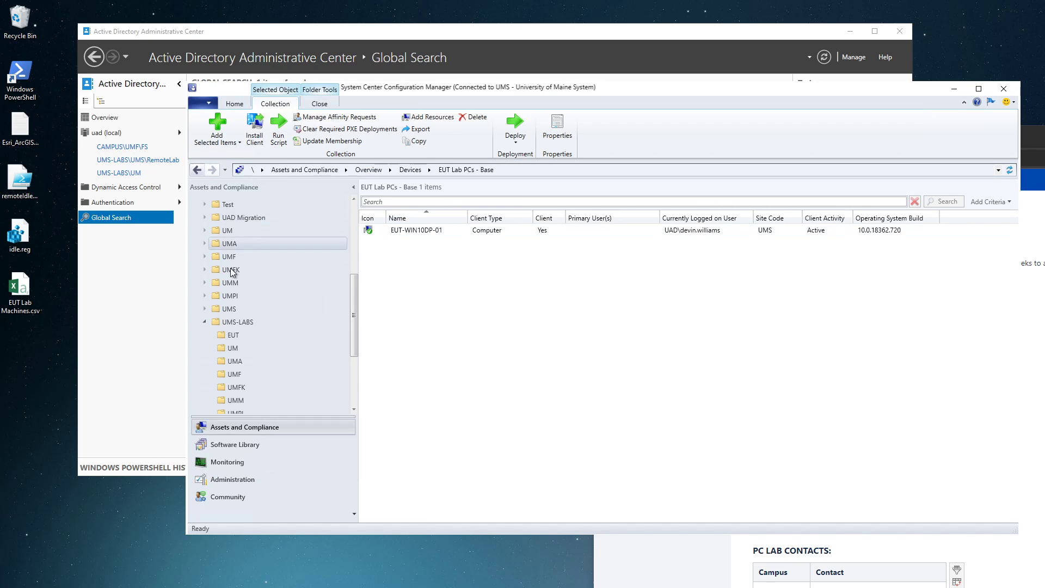
scroll(235, 270, "up", 5)
left_click(231, 234)
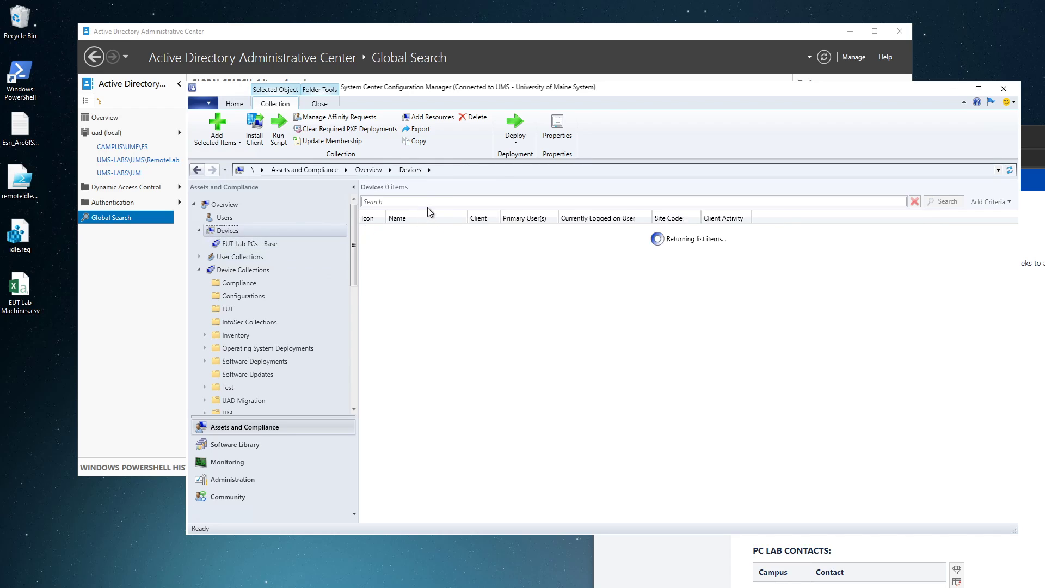
type("e")
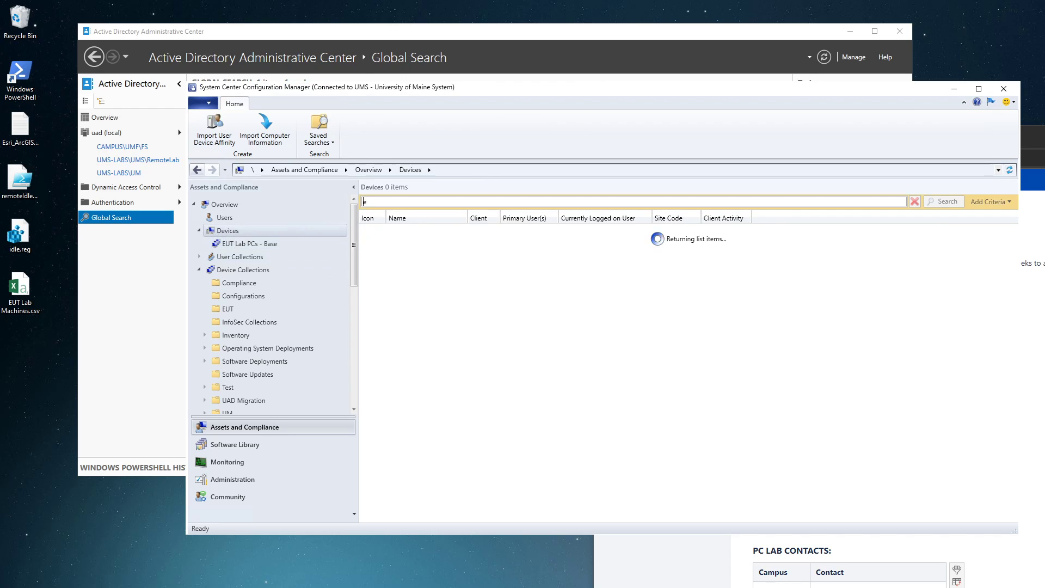
type("ut-lab")
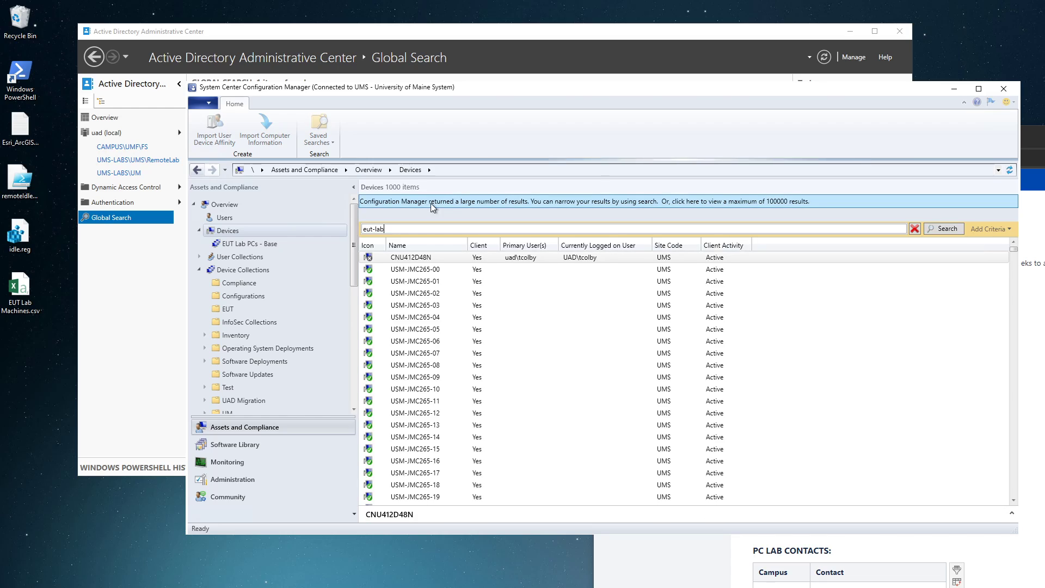
key("Return")
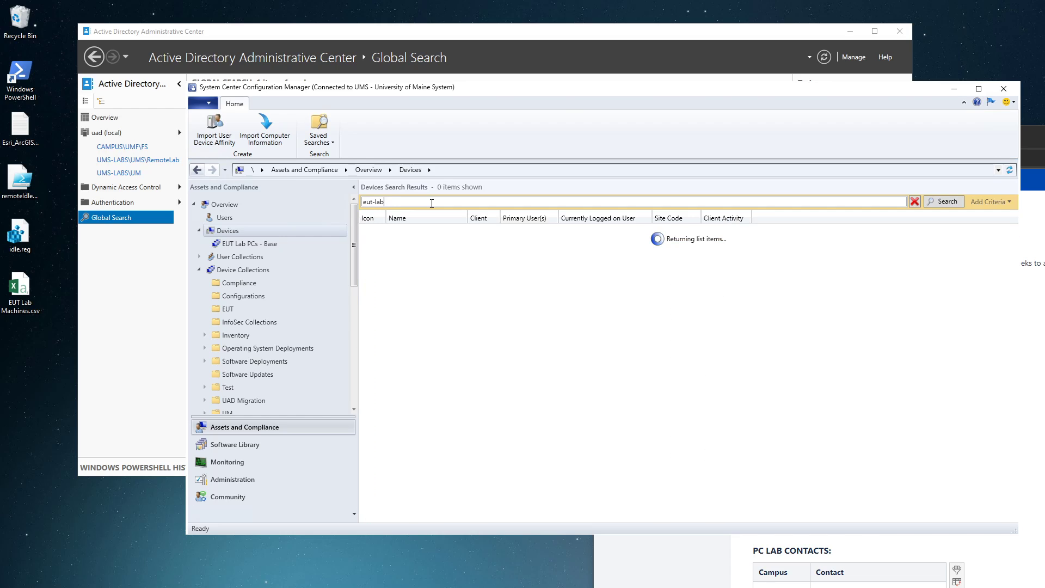